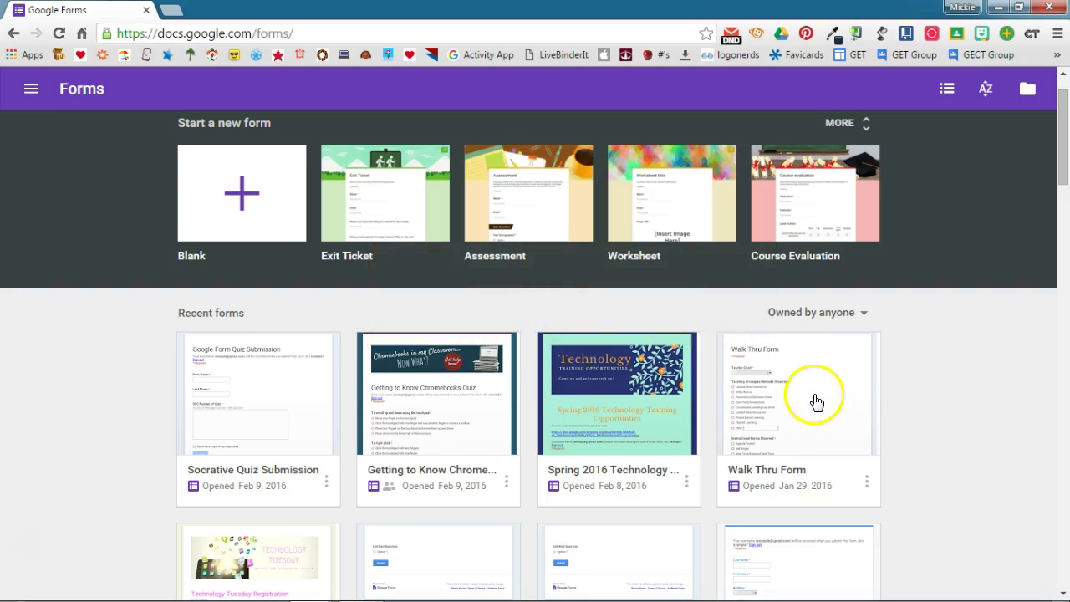
# - Open the Worksheet template from the full template gallery and select its description text
pyautogui.scroll(-5, 920, 382)
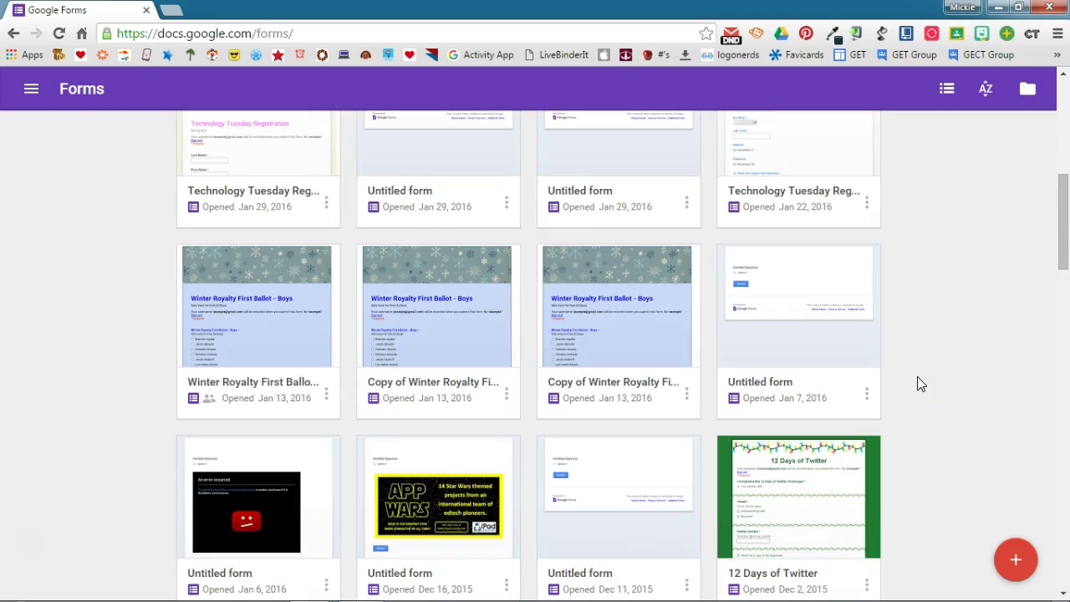
pyautogui.scroll(6, 920, 382)
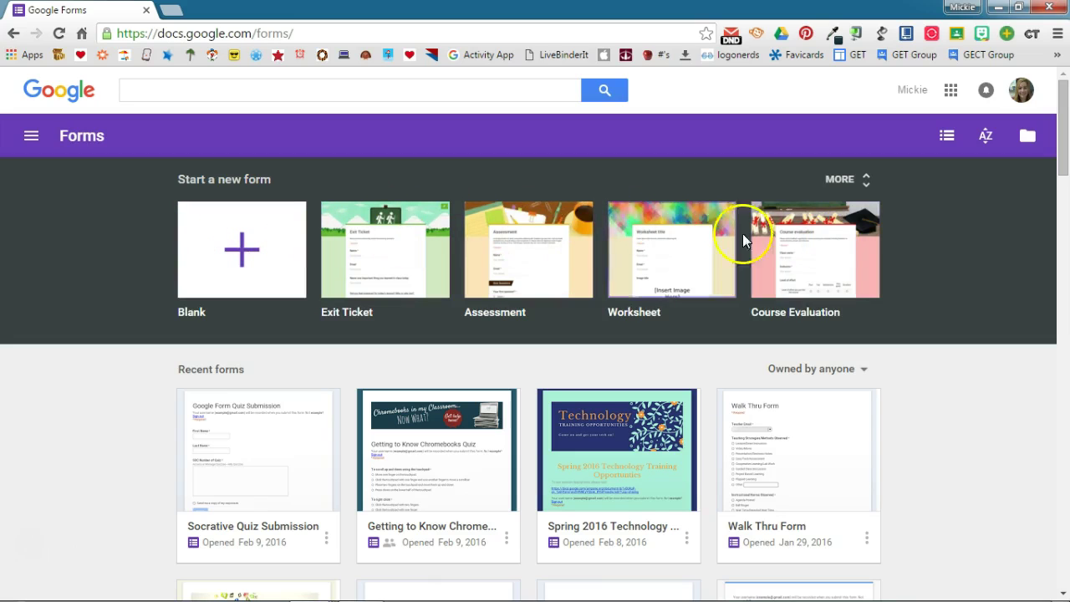
pyautogui.click(858, 187)
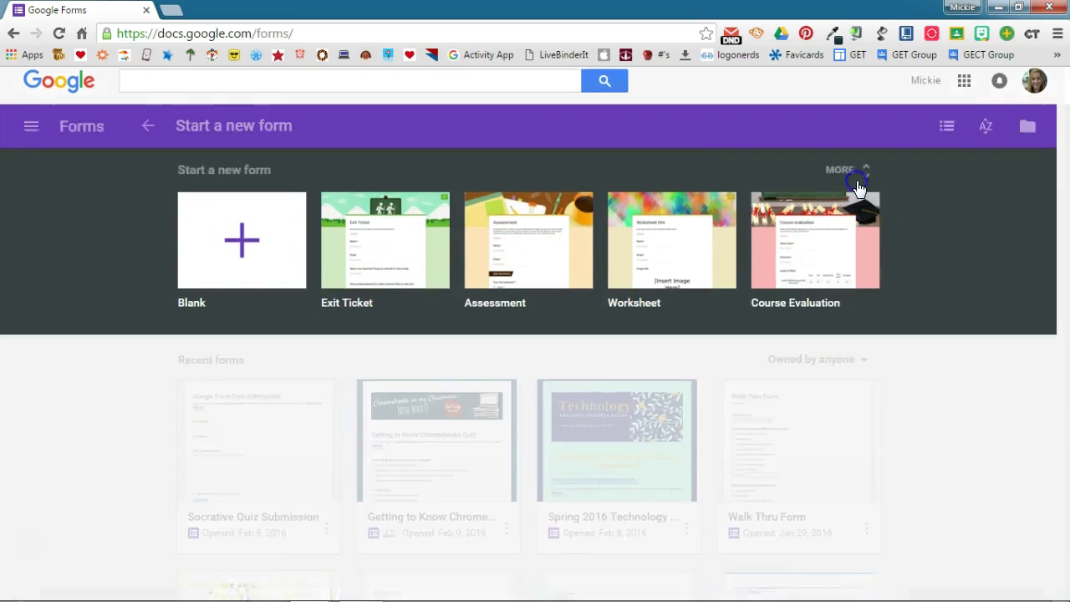
pyautogui.scroll(-2, 961, 327)
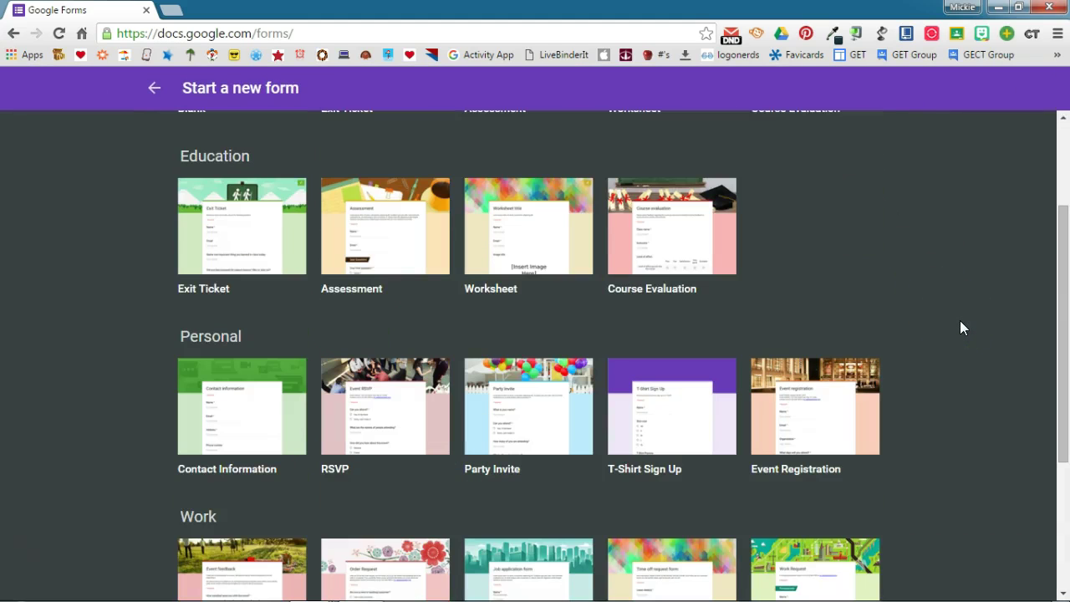
pyautogui.click(537, 227)
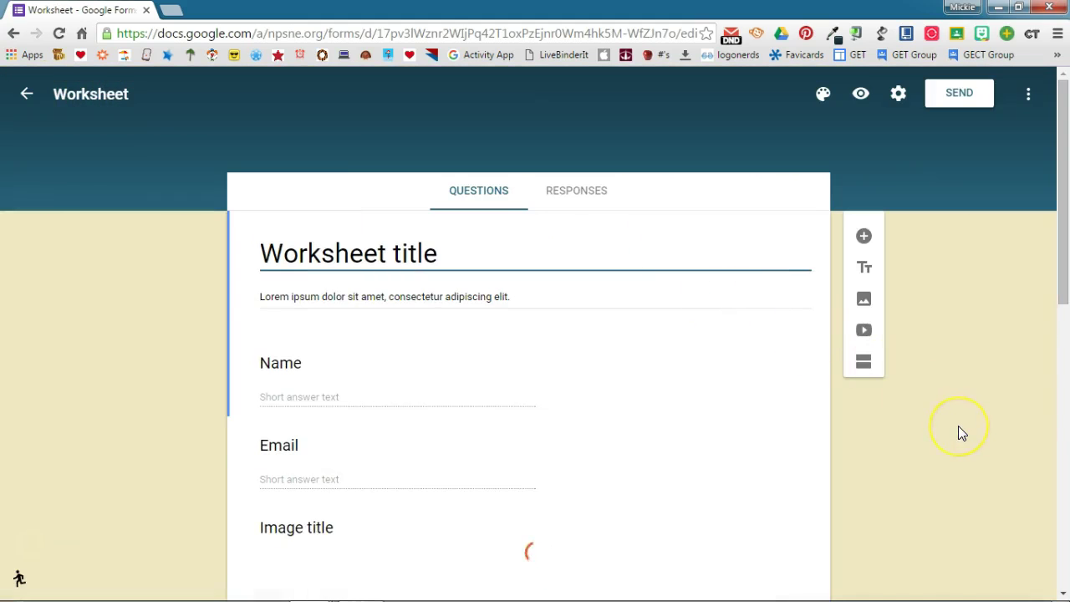
pyautogui.scroll(-5, 957, 363)
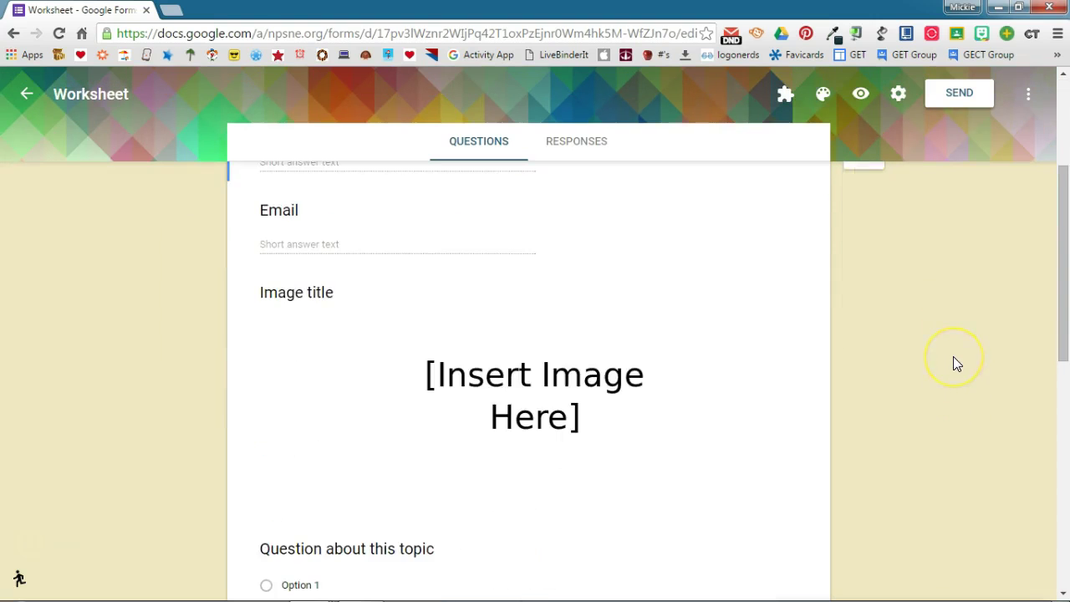
pyautogui.scroll(-3, 956, 364)
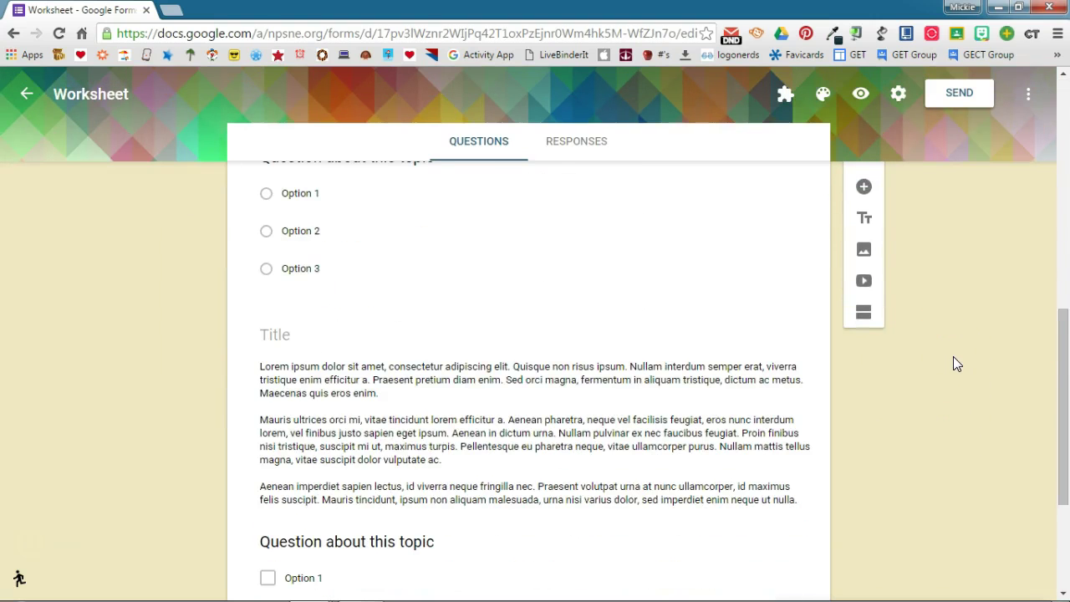
pyautogui.click(378, 372)
pyautogui.hotkey('ctrl', 'a')
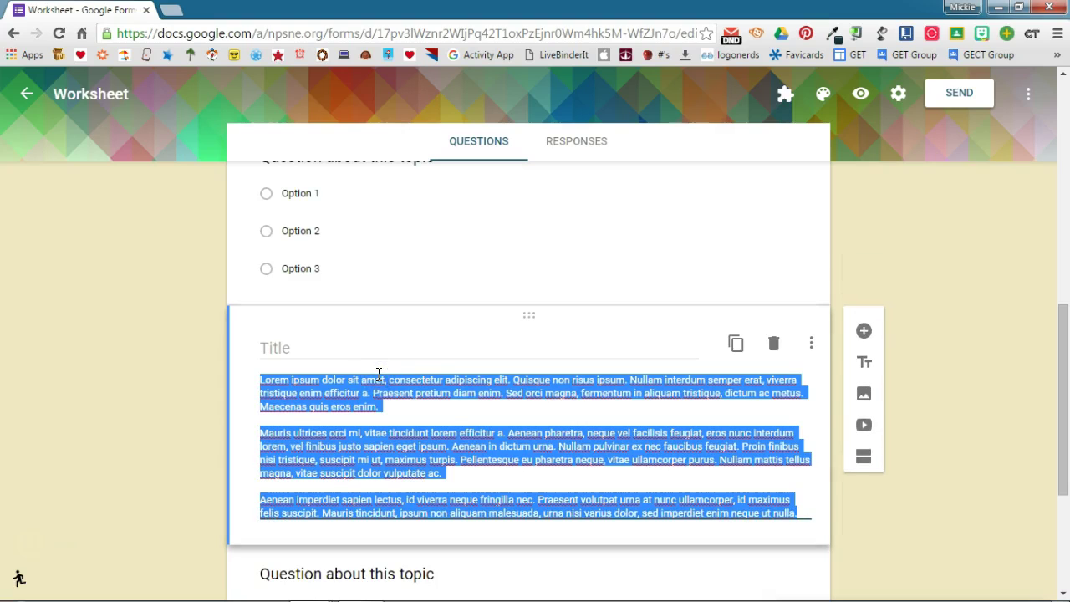
# - Go back to the Forms home page and reopen the full template gallery
pyautogui.click(27, 100)
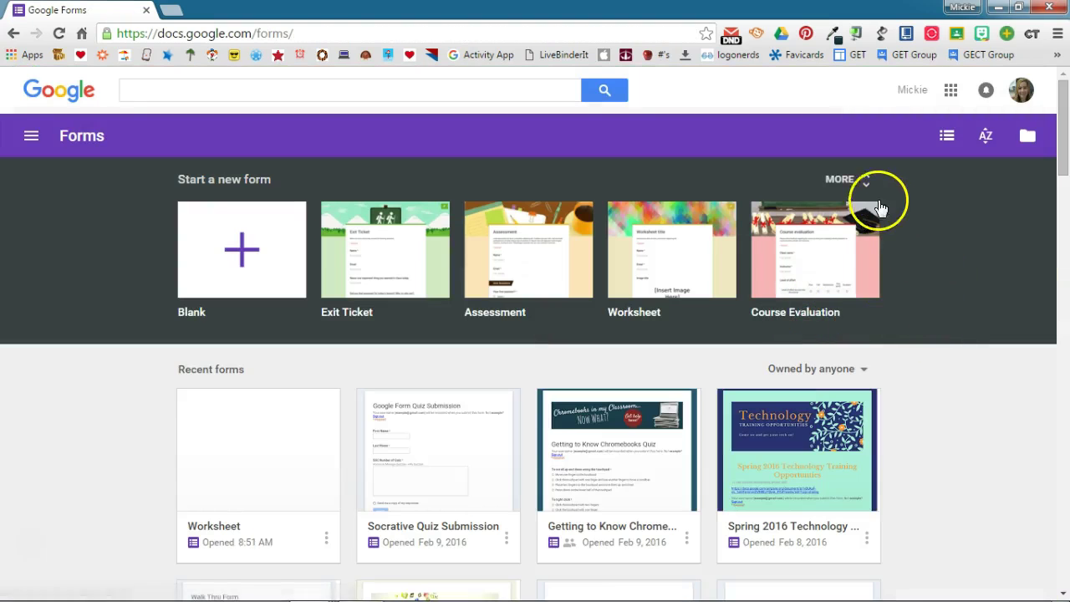
pyautogui.click(865, 181)
pyautogui.scroll(-4, 947, 378)
pyautogui.scroll(-1, 948, 377)
pyautogui.scroll(5, 948, 377)
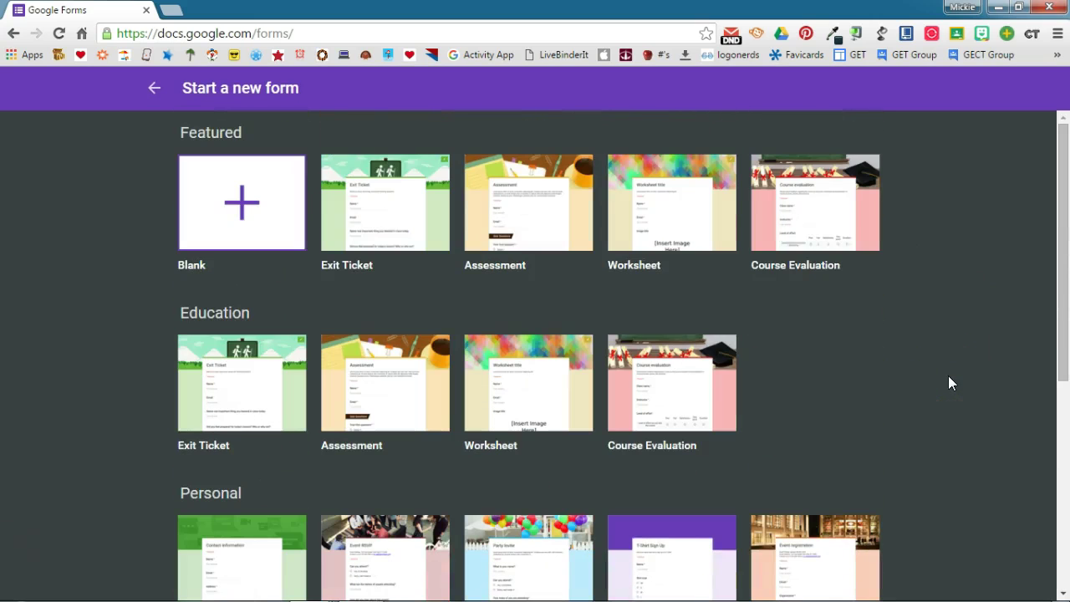
# - Start a blank Untitled form, then add Option 2 and an 'Other' choice to its first question
pyautogui.click(245, 210)
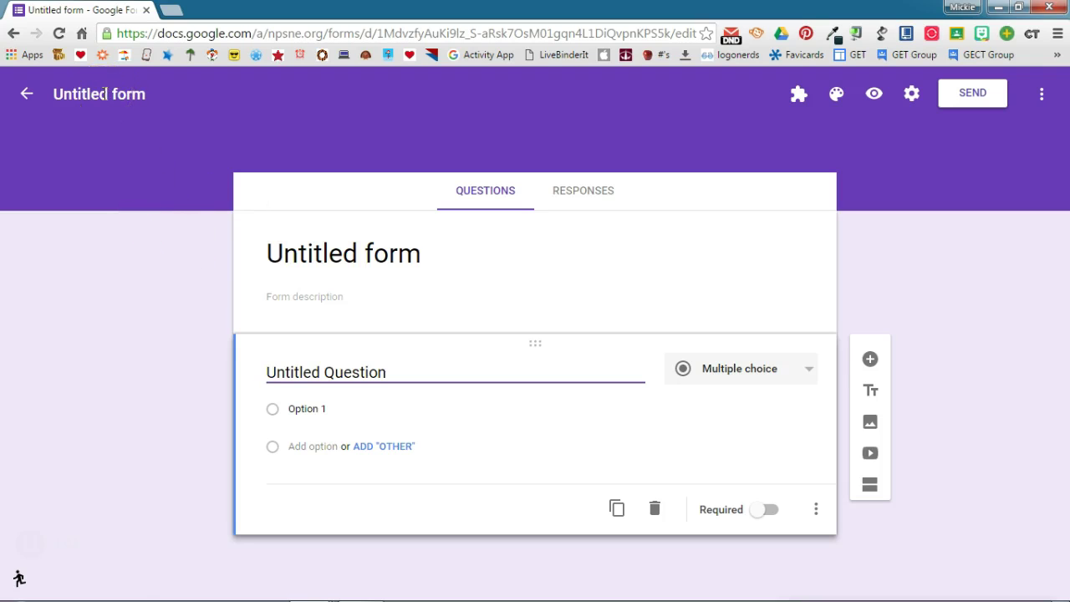
pyautogui.click(351, 254)
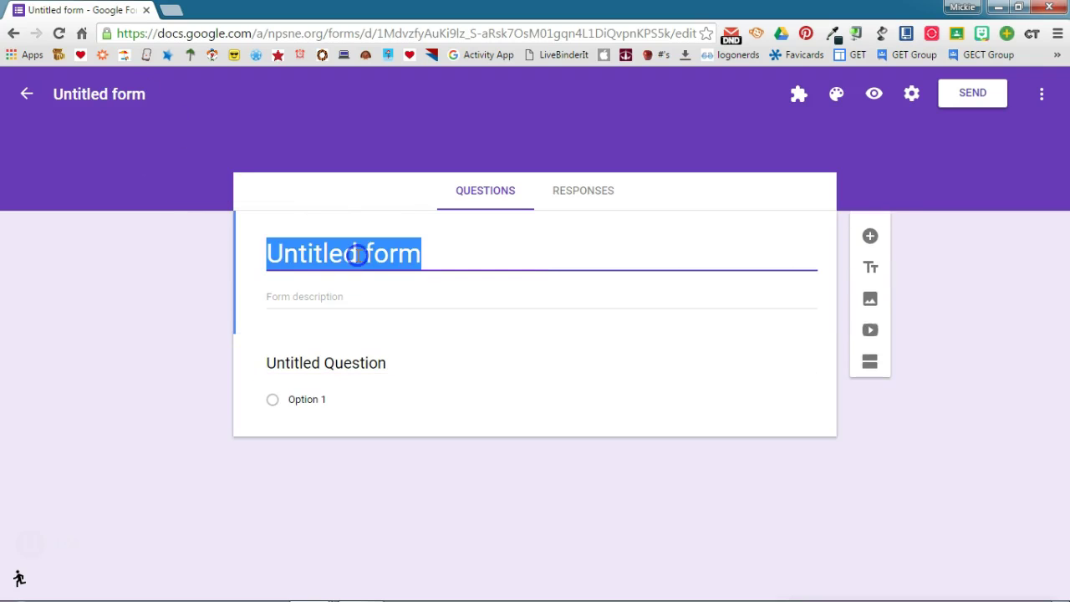
pyautogui.click(283, 298)
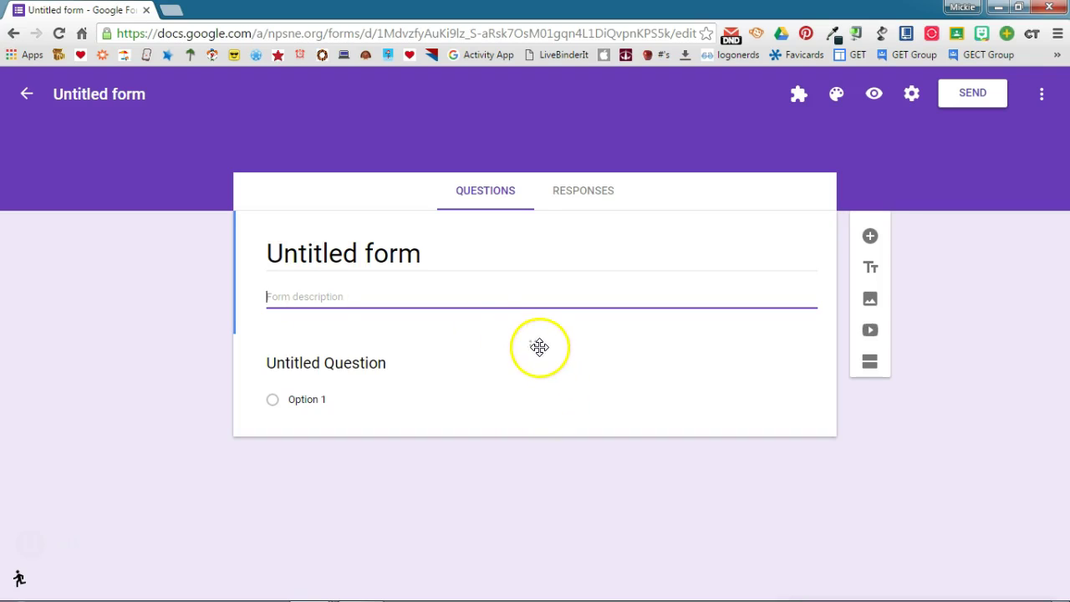
pyautogui.click(552, 376)
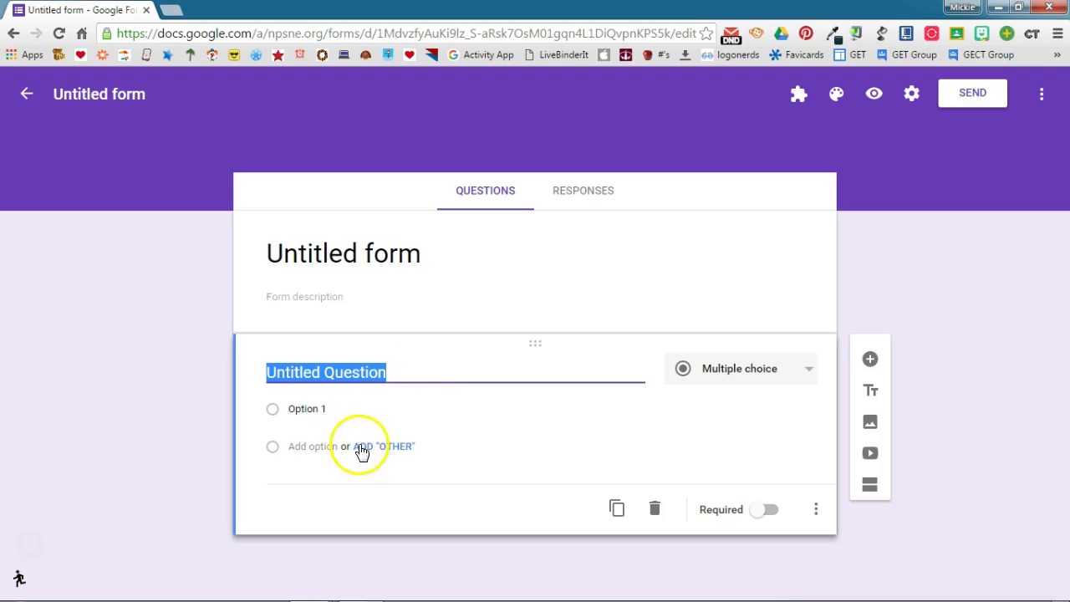
pyautogui.click(285, 446)
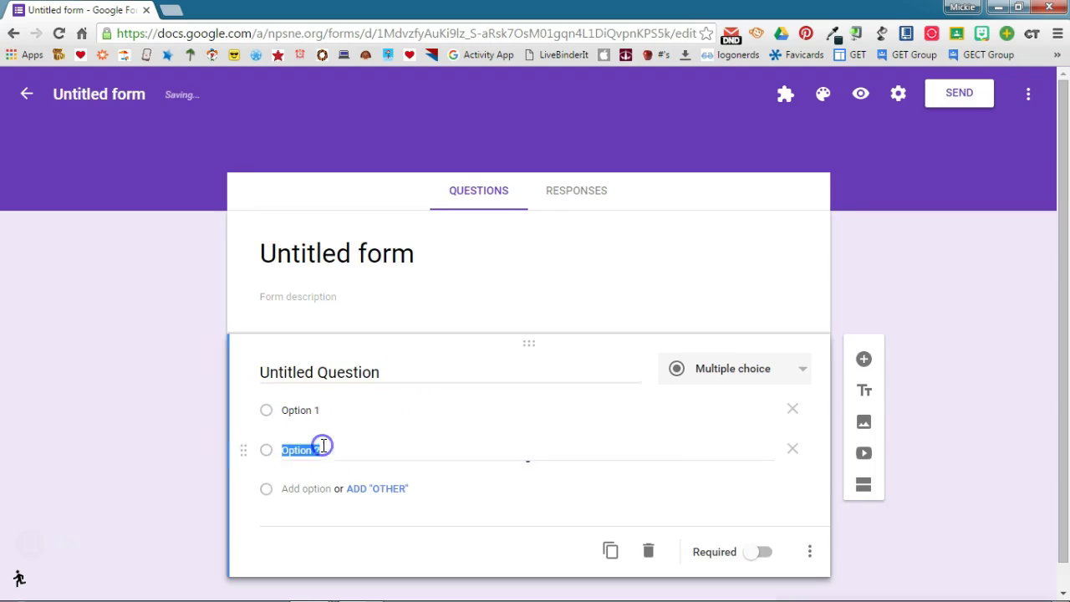
pyautogui.click(388, 498)
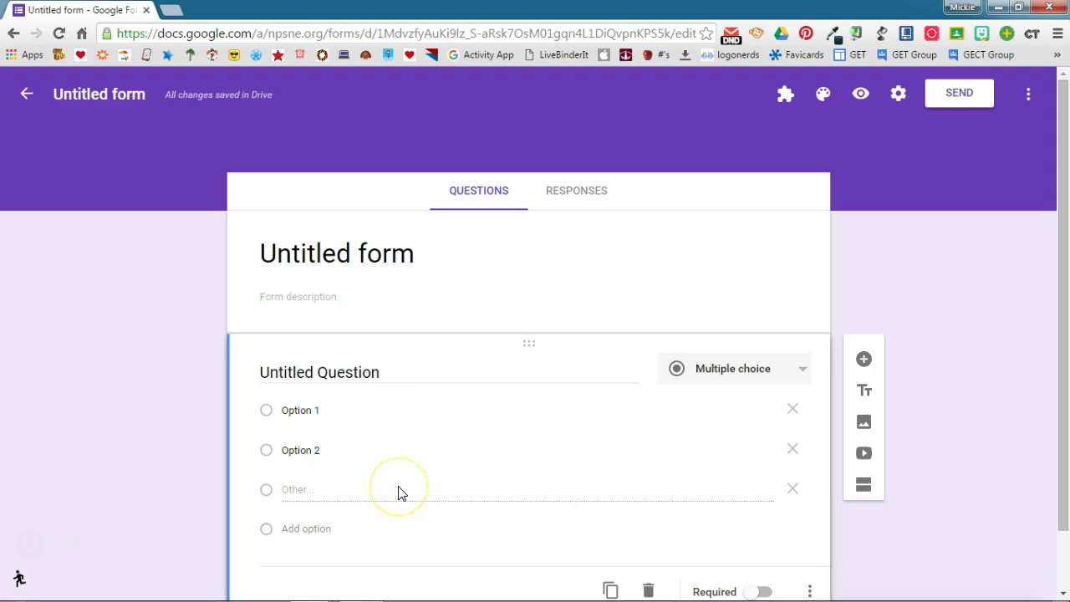
# - Keep the first question as Multiple choice and switch on Required
pyautogui.scroll(-1, 398, 492)
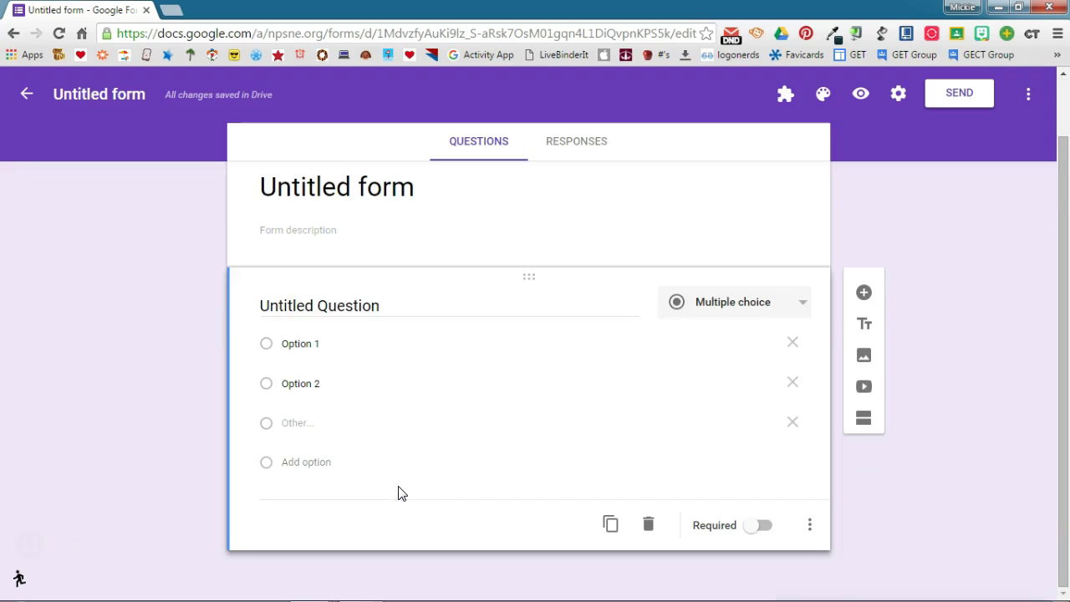
pyautogui.click(746, 307)
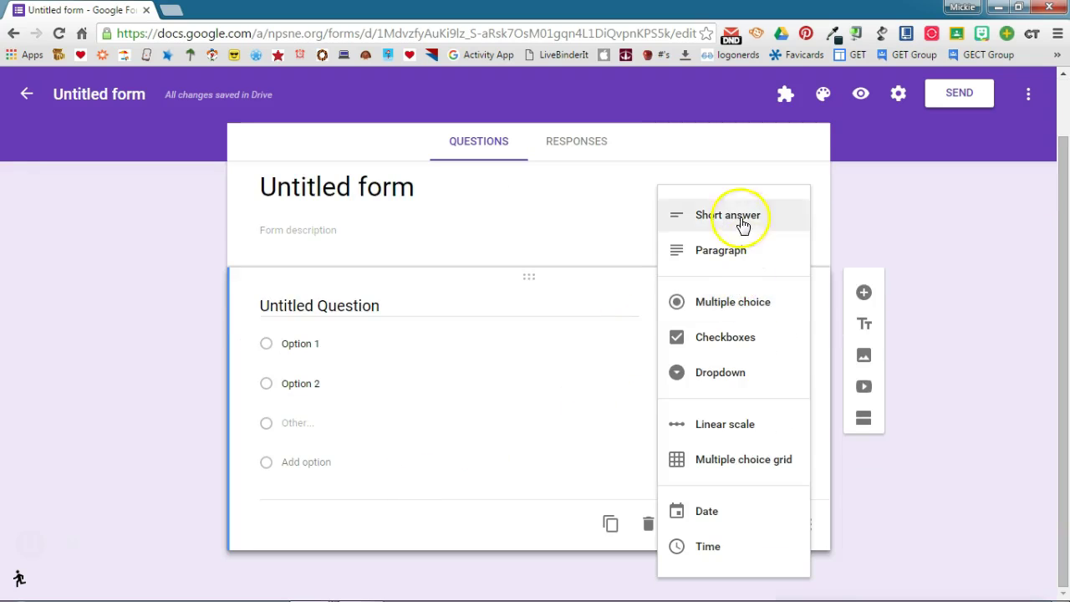
pyautogui.click(711, 302)
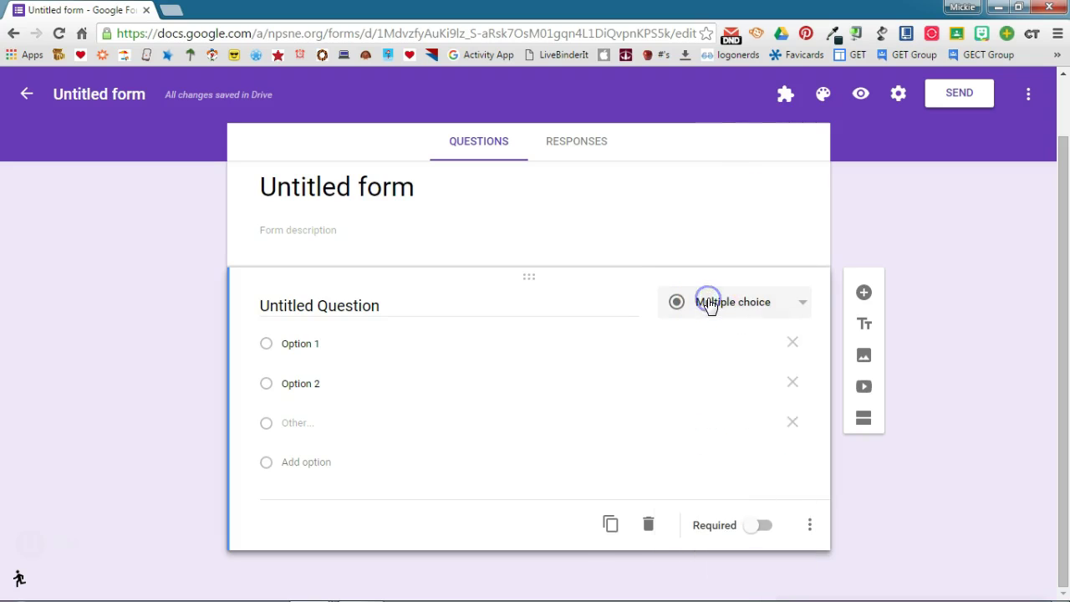
pyautogui.click(752, 527)
# - Turn on shuffling of the option order from the question's more-options menu
pyautogui.click(810, 527)
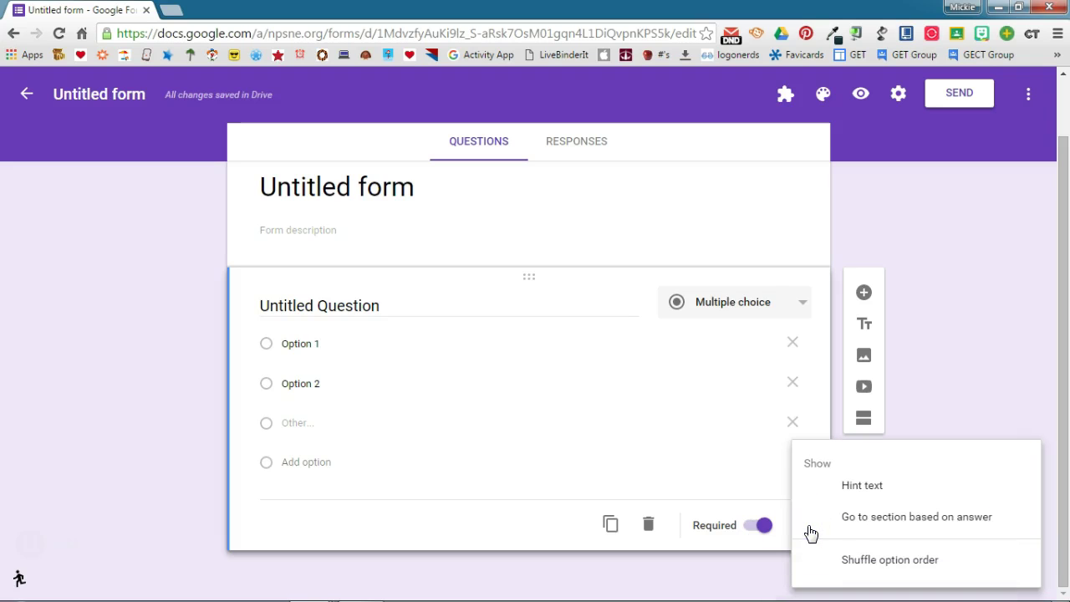
pyautogui.click(841, 489)
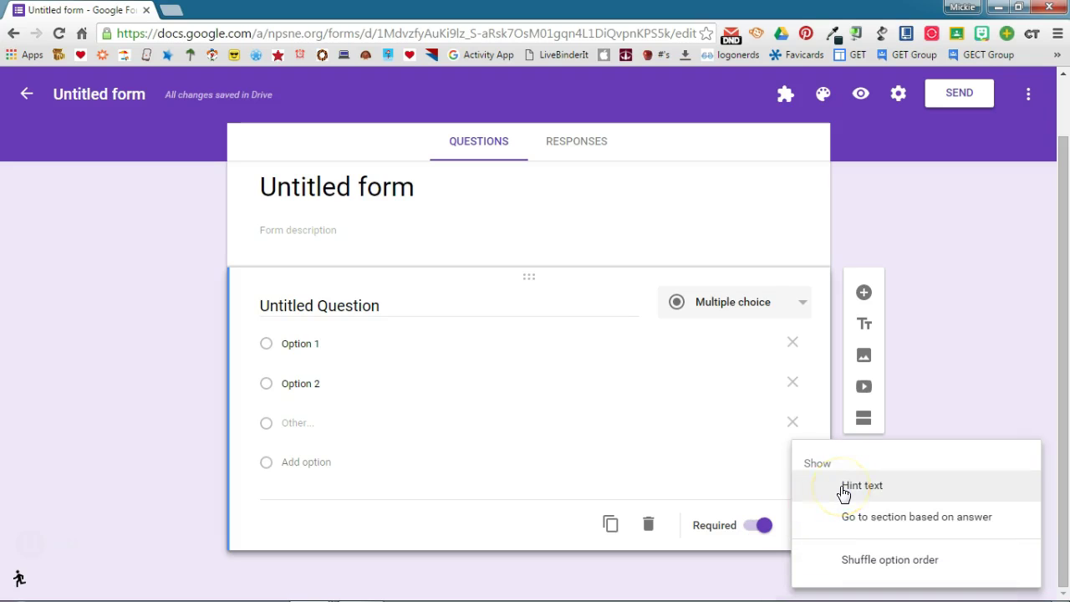
pyautogui.click(884, 526)
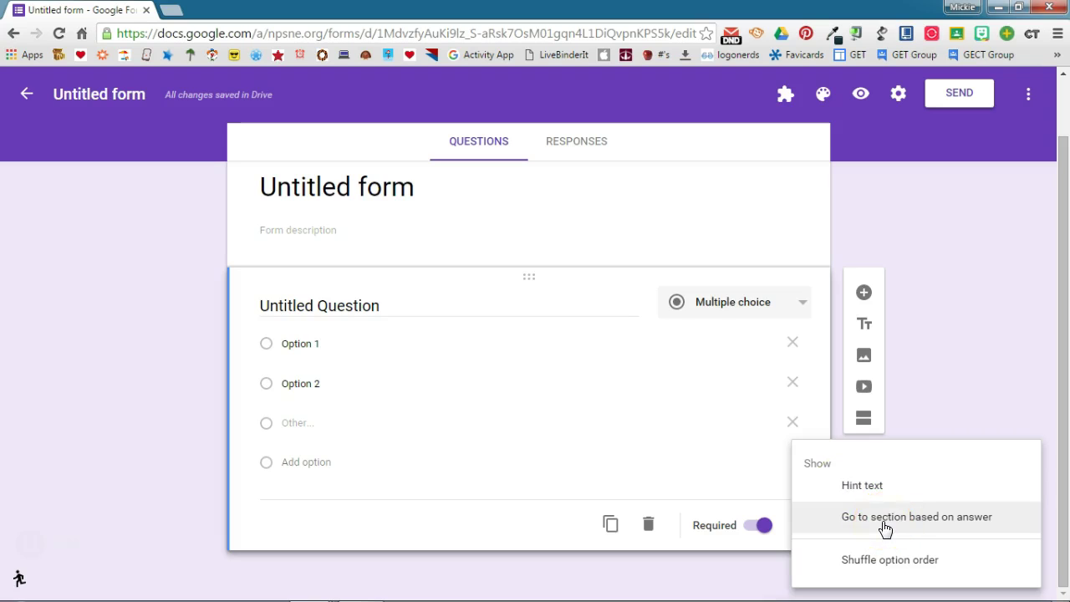
pyautogui.click(890, 562)
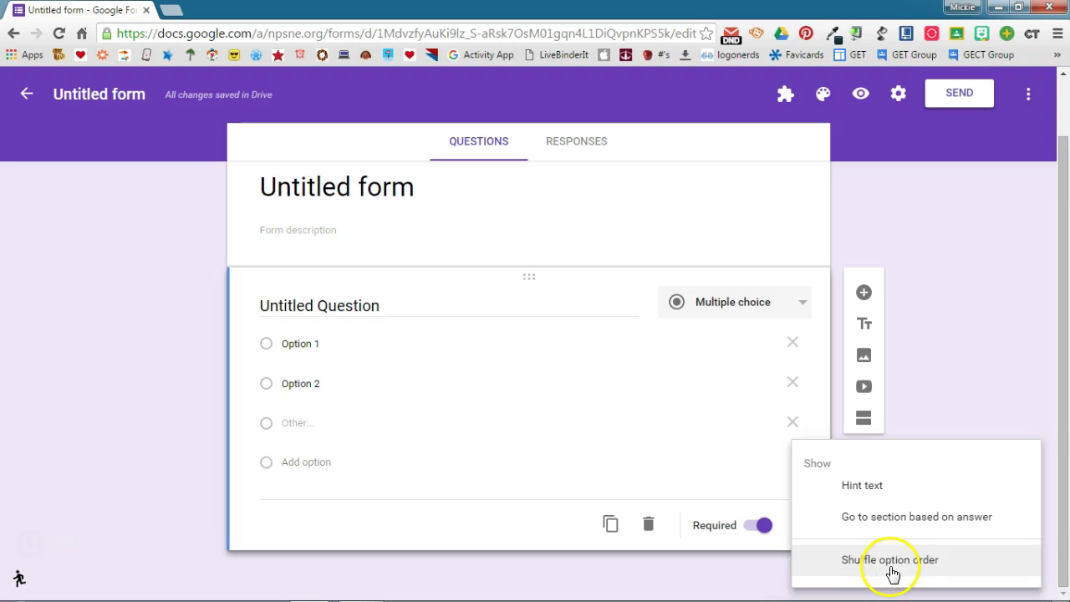
pyautogui.click(891, 568)
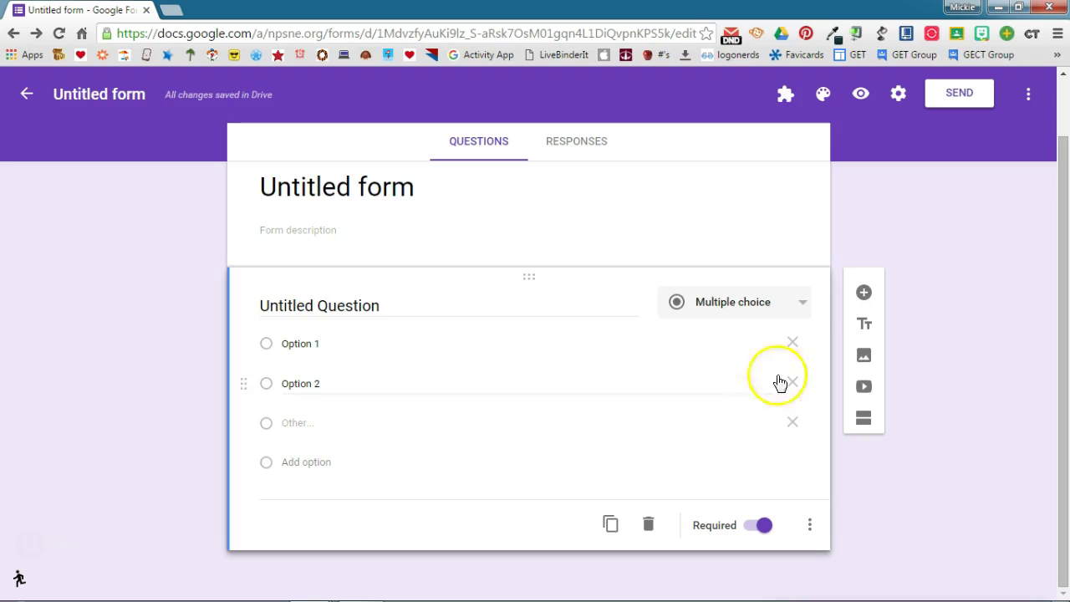
# - Add a Paragraph question and turn on response validation with a minimum character count
pyautogui.click(863, 294)
pyautogui.click(740, 387)
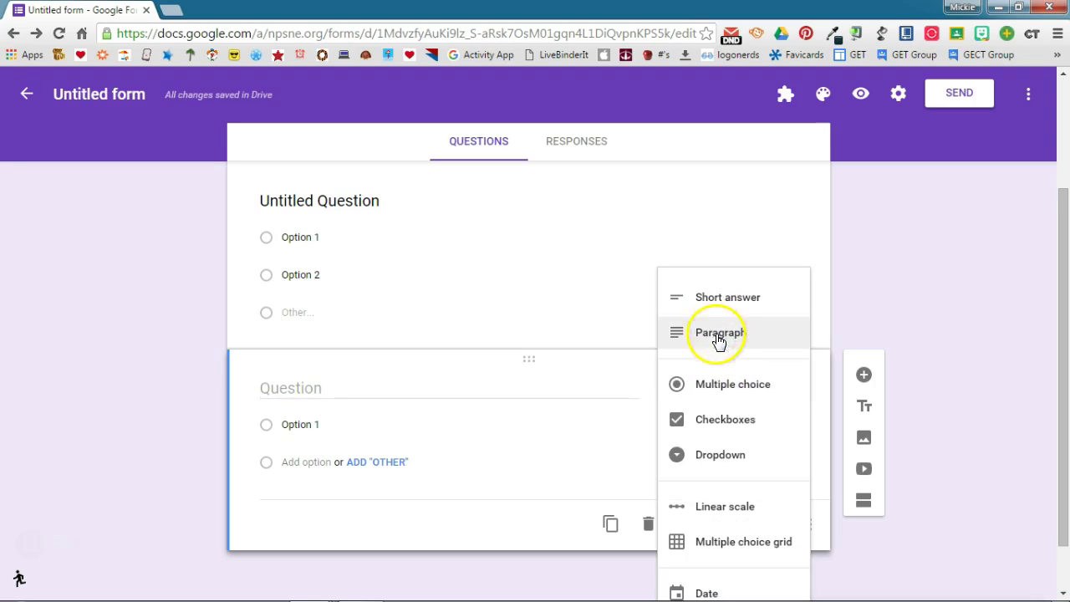
pyautogui.click(721, 335)
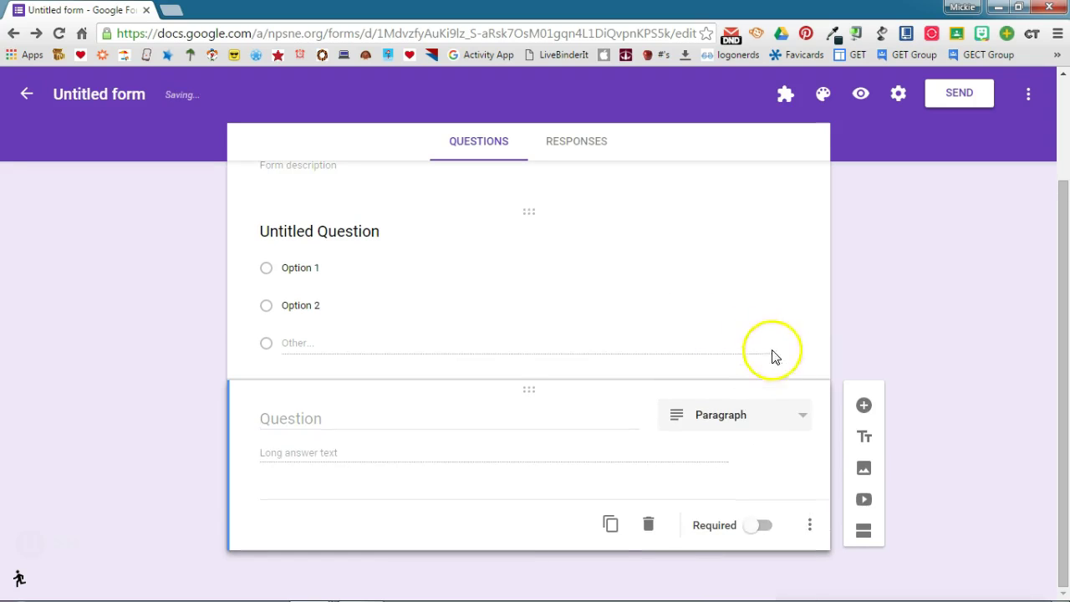
pyautogui.click(807, 527)
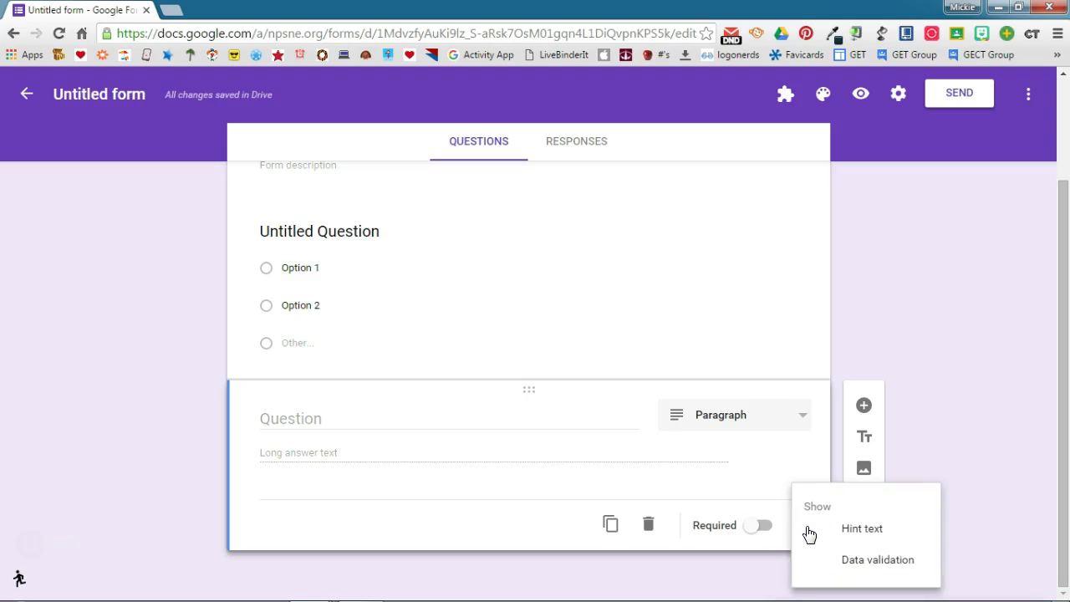
pyautogui.click(877, 566)
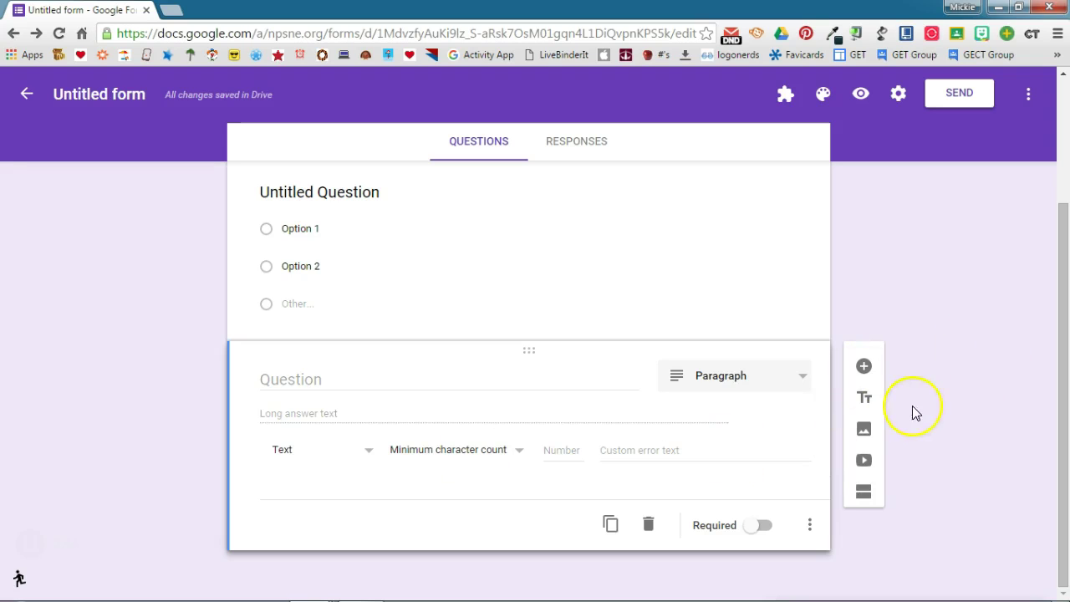
# - Insert a title-and-description block, then cancel the Insert image dialog without adding an image
pyautogui.click(865, 404)
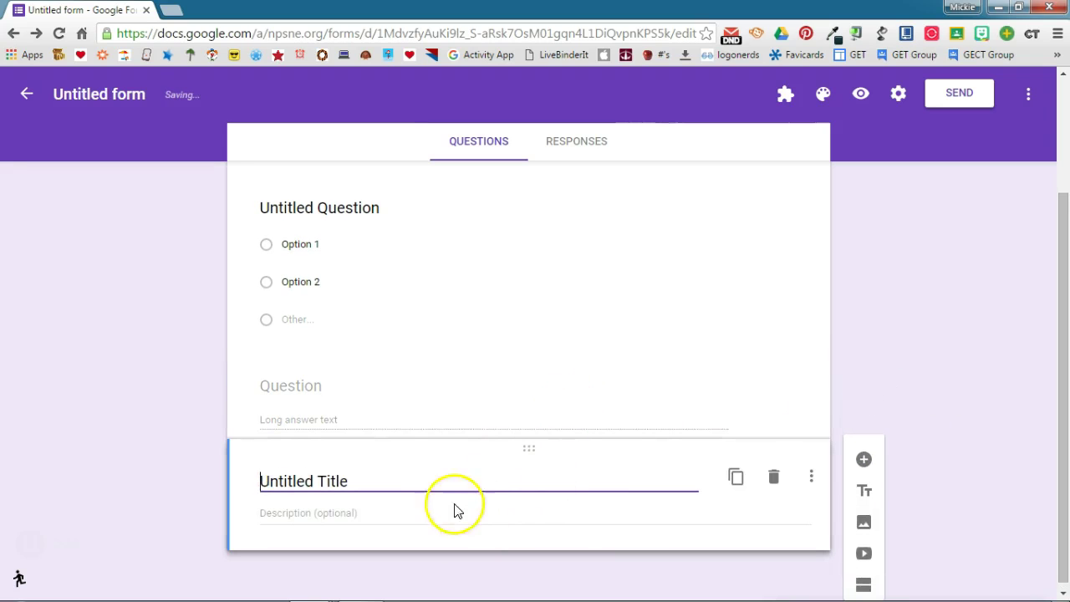
pyautogui.click(864, 515)
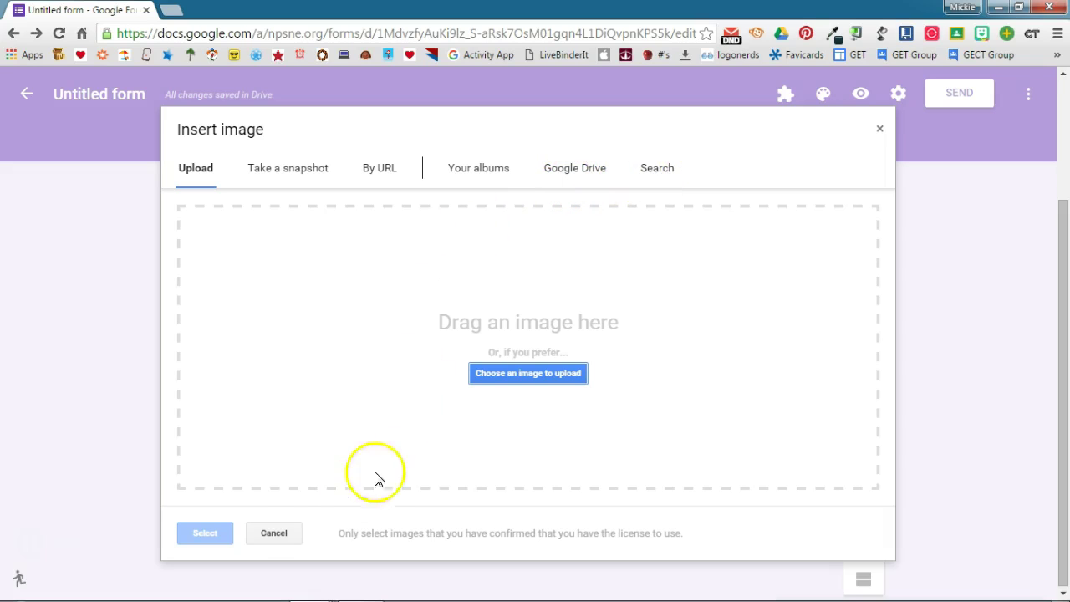
pyautogui.click(270, 535)
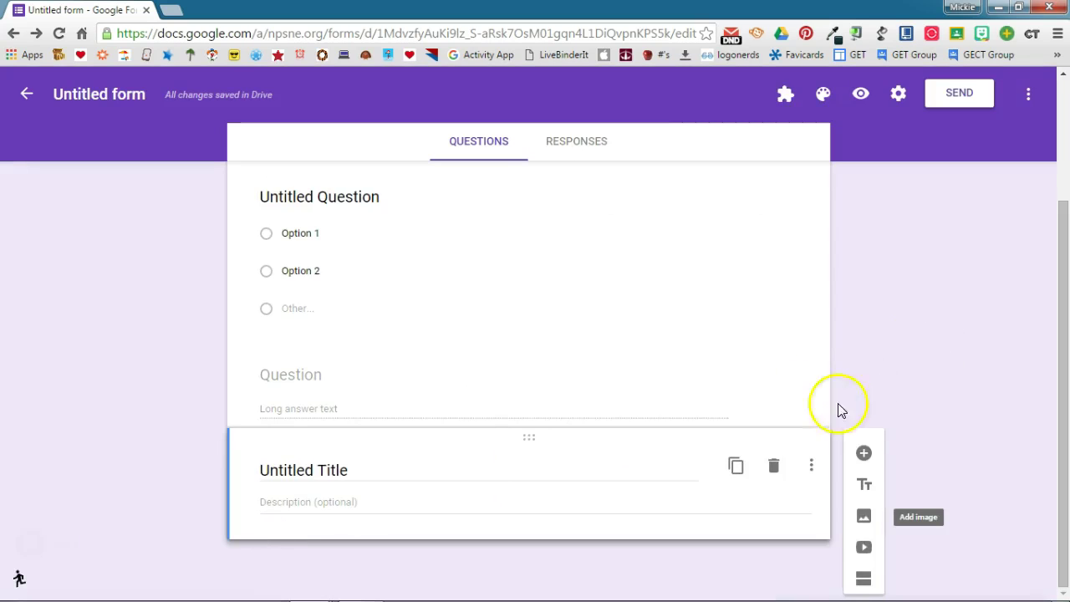
# - Search YouTube for 'water' and insert the 'Water Cycle Song Video' result into the form
pyautogui.click(864, 546)
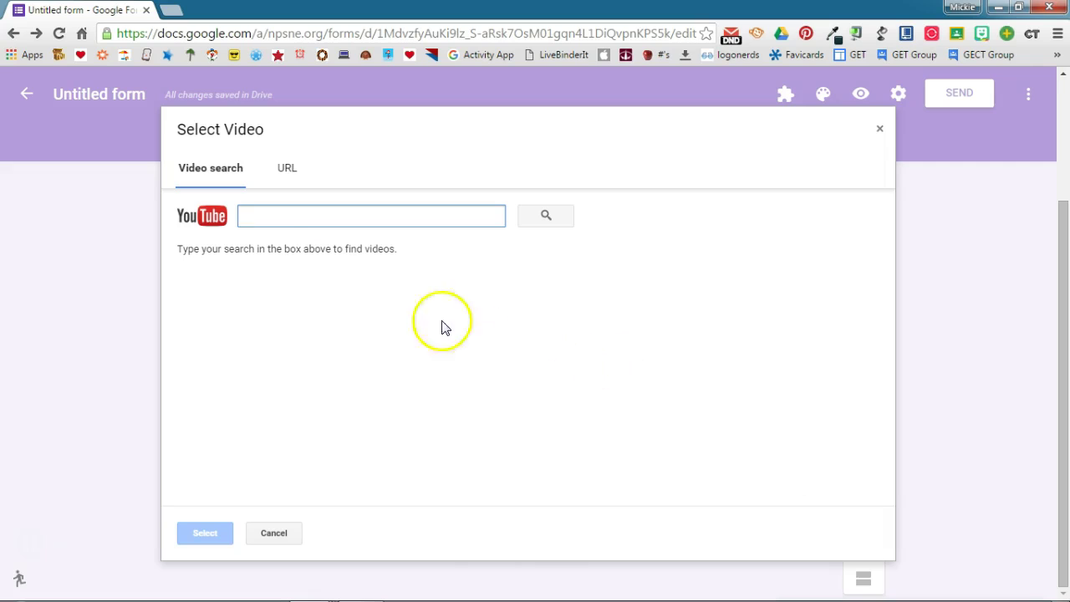
pyautogui.click(292, 169)
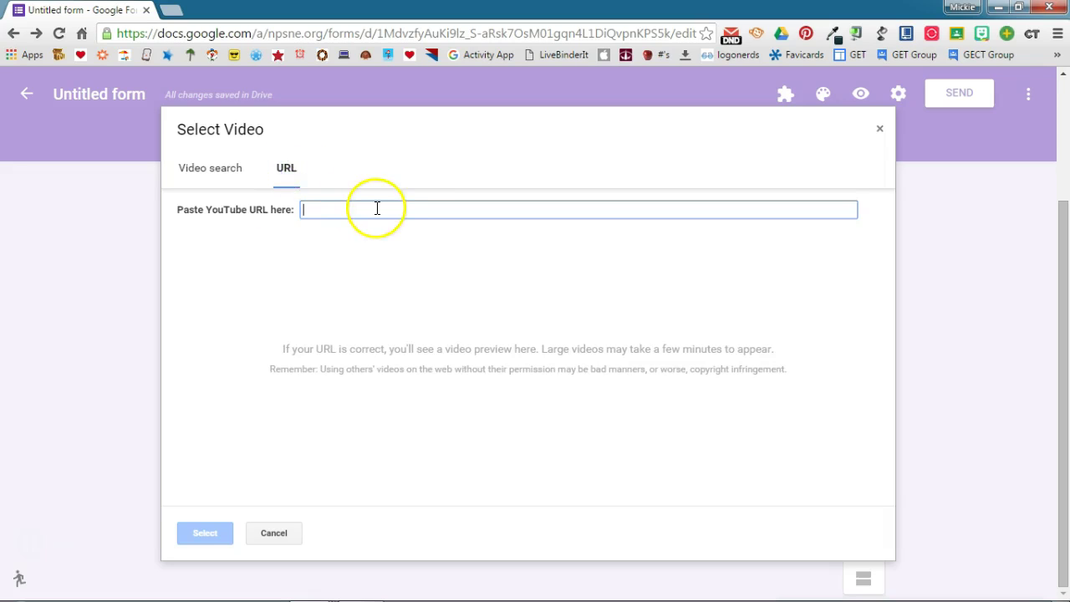
pyautogui.click(204, 167)
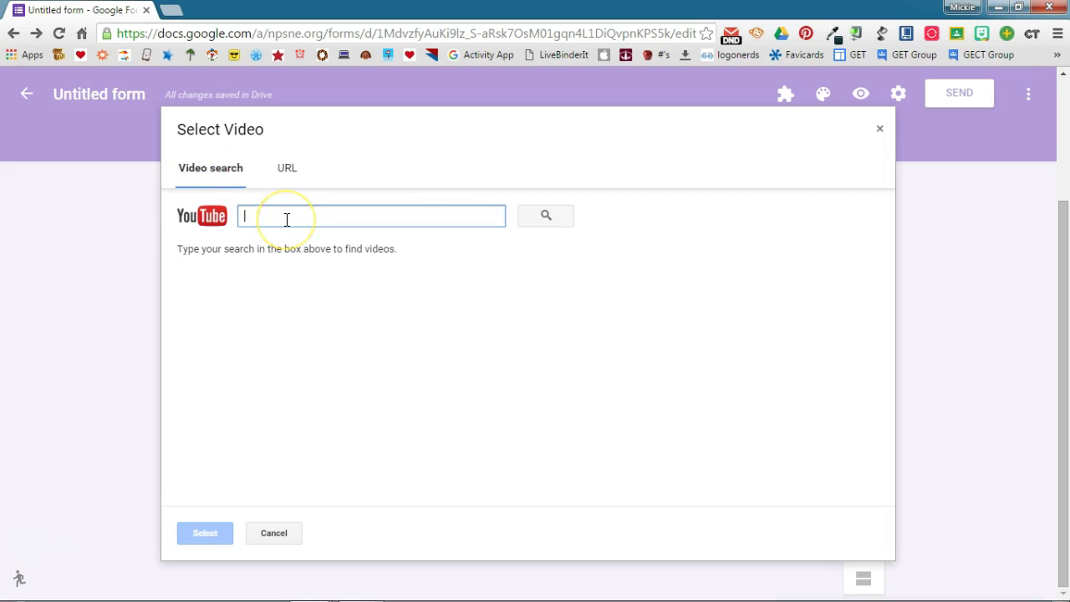
pyautogui.write('water cycl')
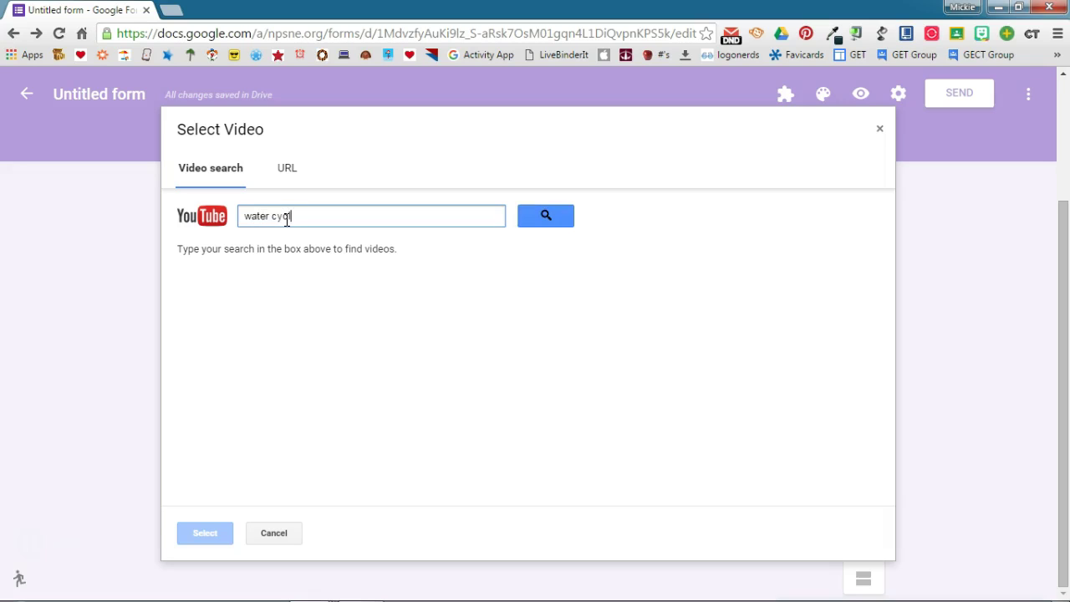
pyautogui.press('Return')
pyautogui.click(320, 250)
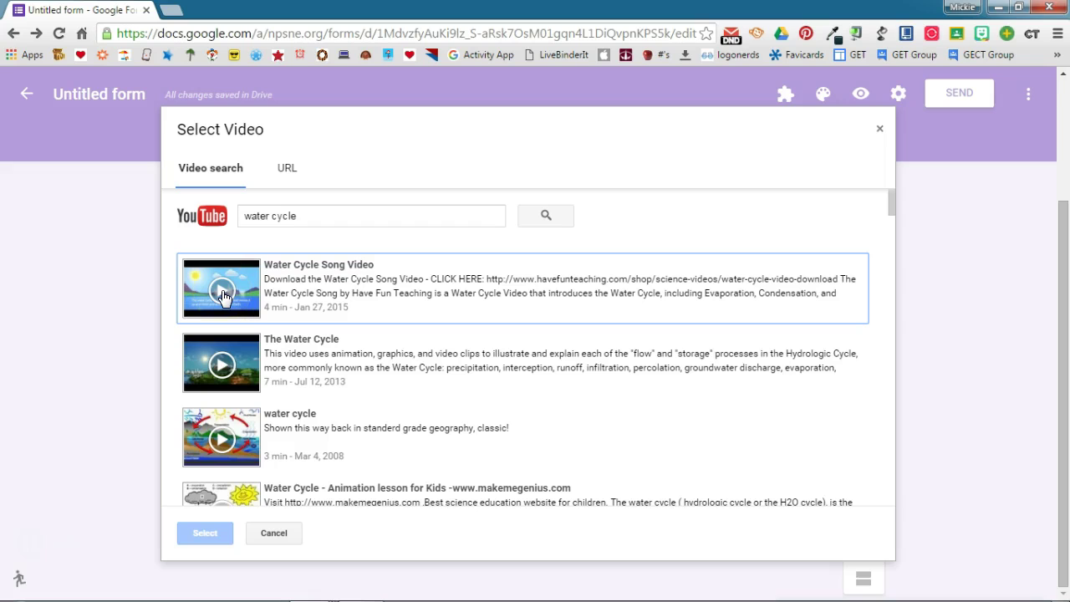
pyautogui.click(361, 287)
pyautogui.click(215, 539)
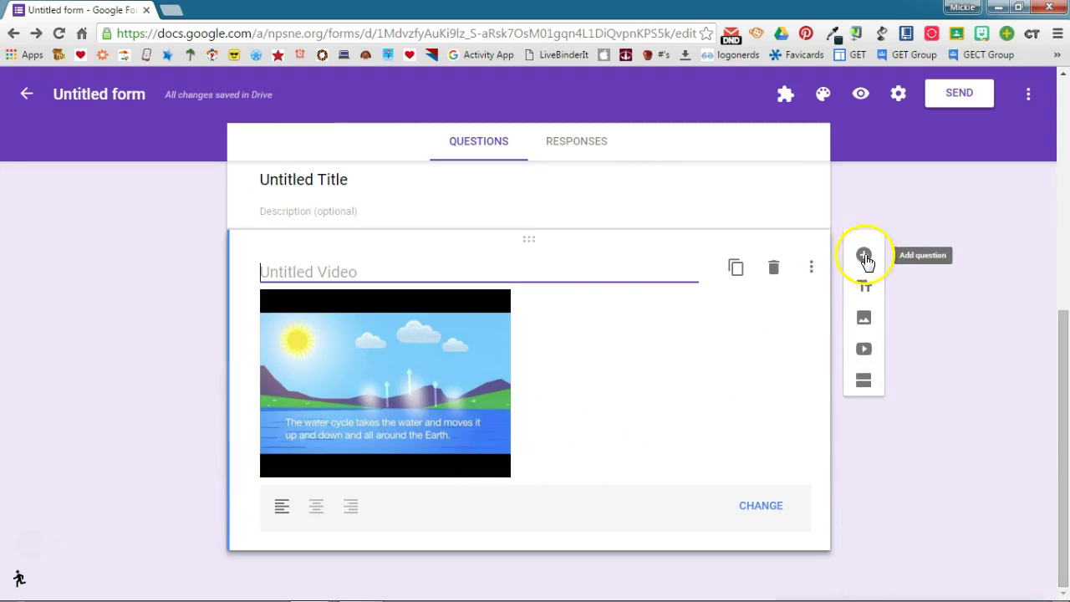
# - Add a new blank question below the video and click into its question field
pyautogui.click(865, 257)
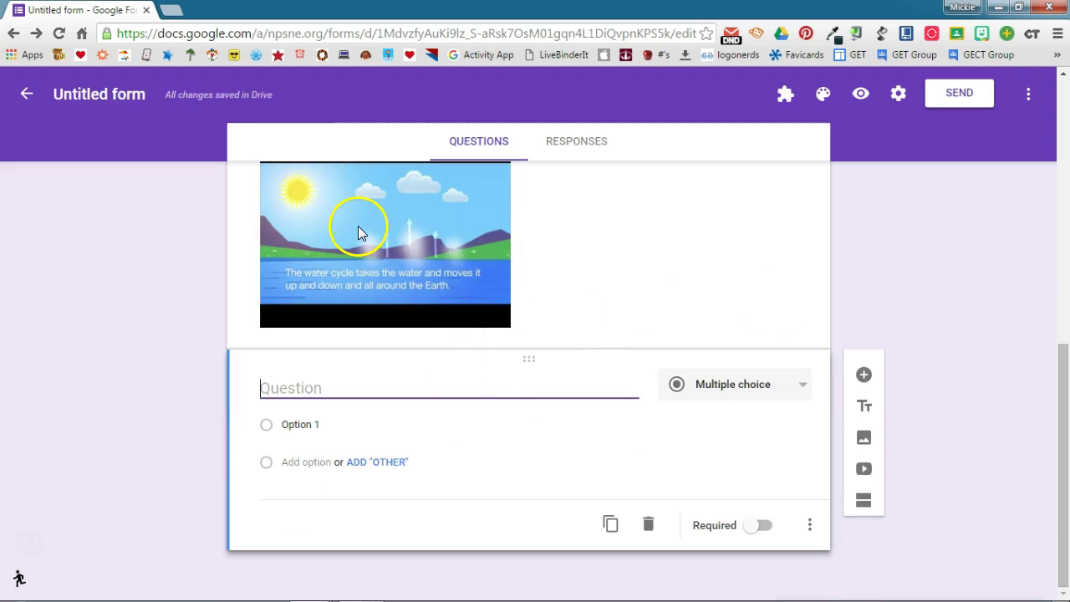
pyautogui.click(481, 418)
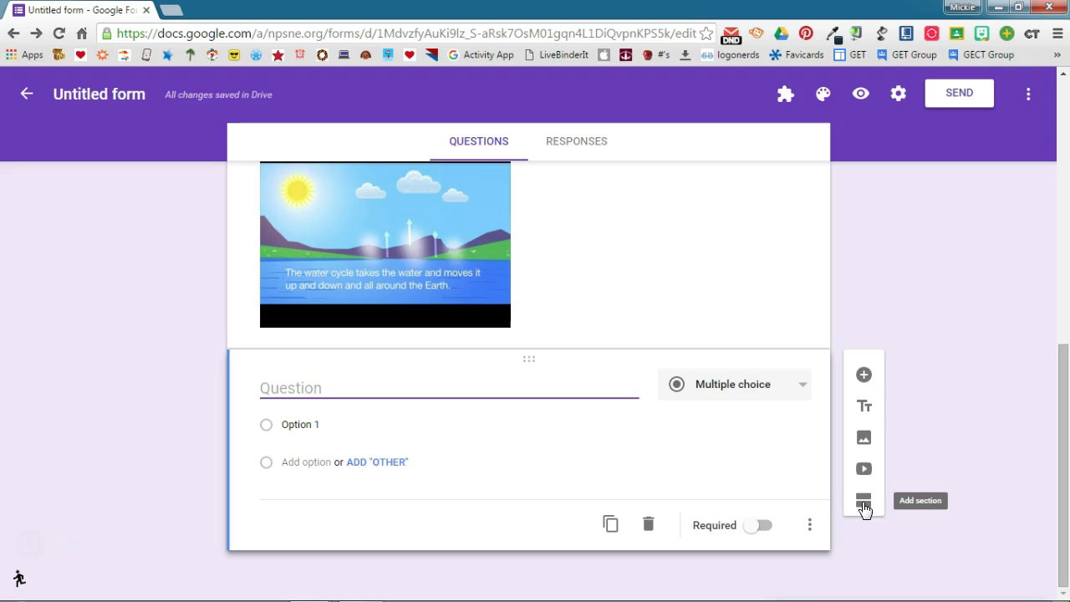
pyautogui.click(908, 370)
pyautogui.scroll(10, 908, 370)
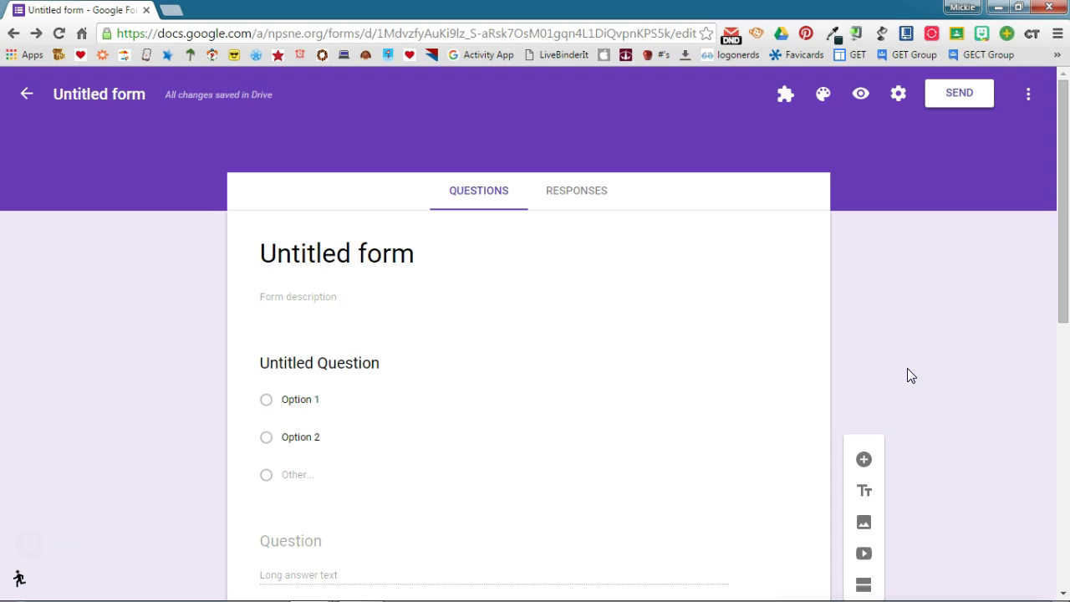
# - Preview the form in a new tab, scroll through it, then switch back to the editor tab
pyautogui.click(861, 96)
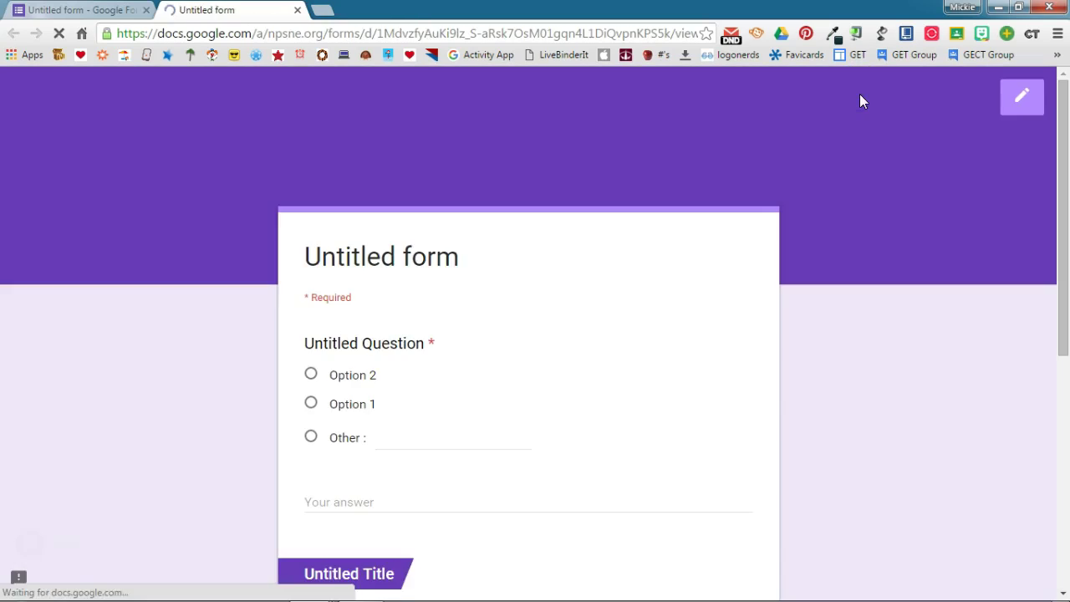
pyautogui.scroll(-3, 892, 361)
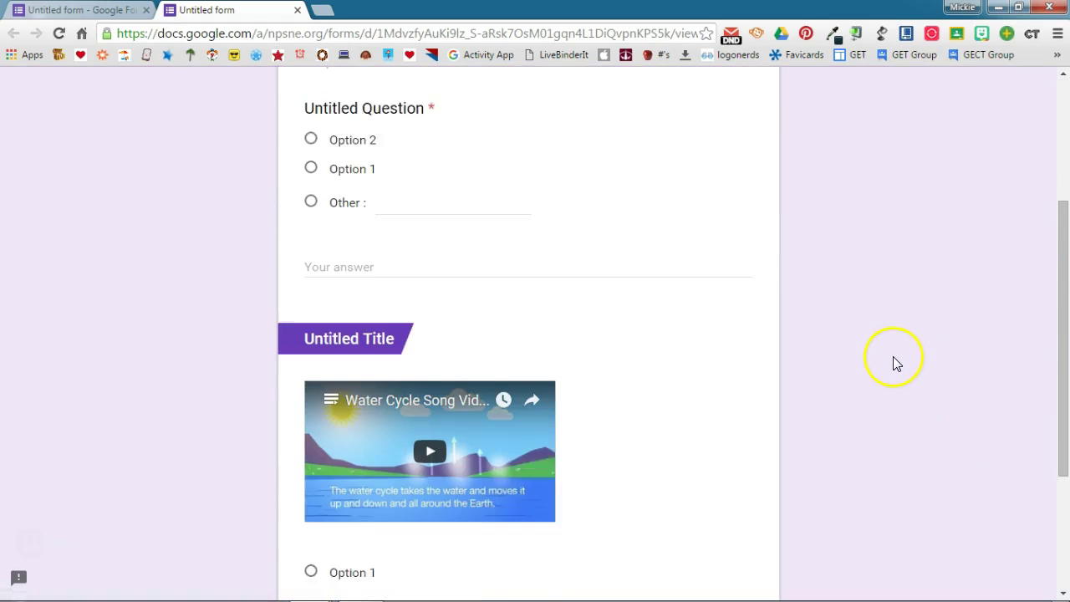
pyautogui.scroll(-2, 893, 361)
pyautogui.scroll(5, 892, 361)
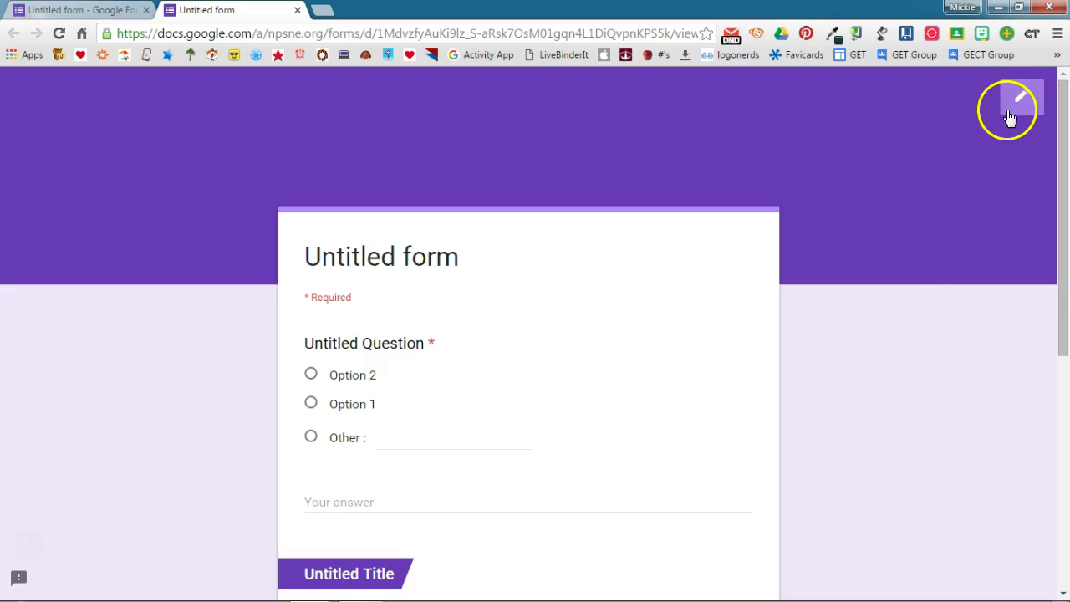
pyautogui.click(59, 10)
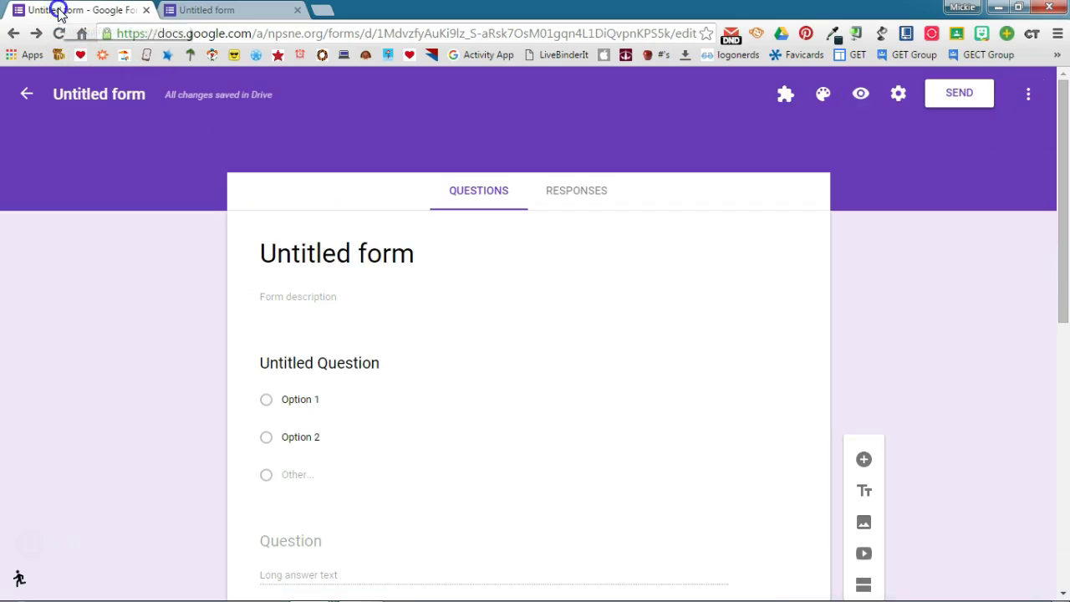
pyautogui.click(219, 12)
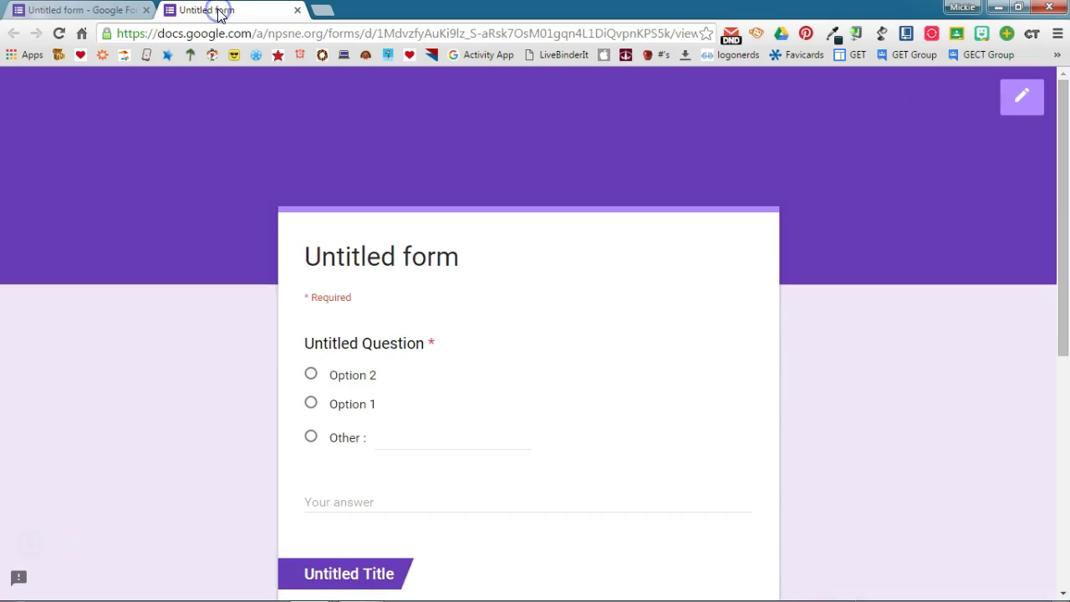
pyautogui.click(1027, 107)
pyautogui.click(258, 198)
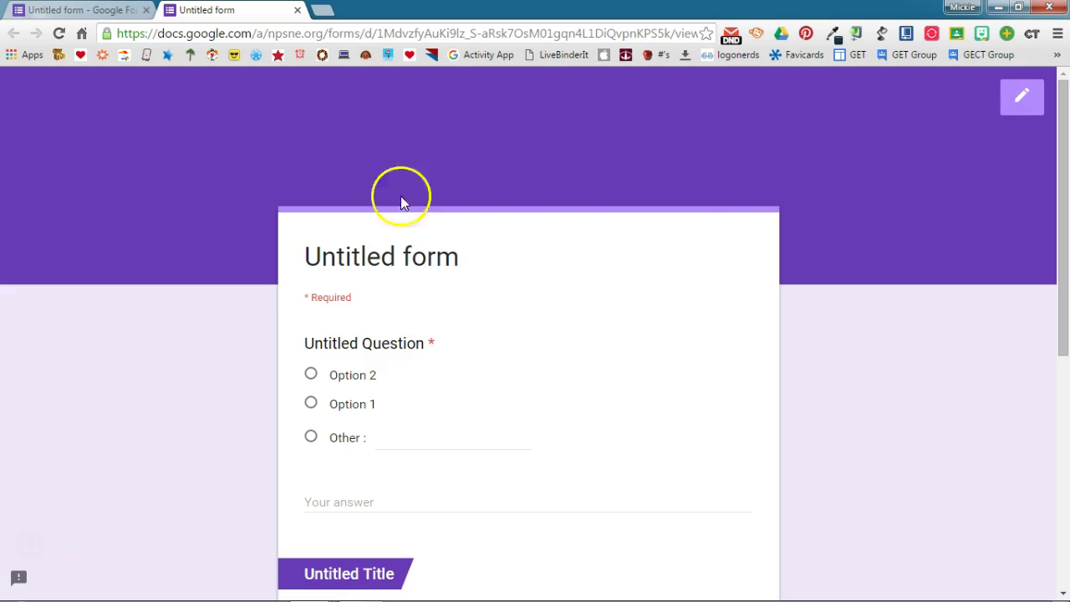
pyautogui.click(77, 12)
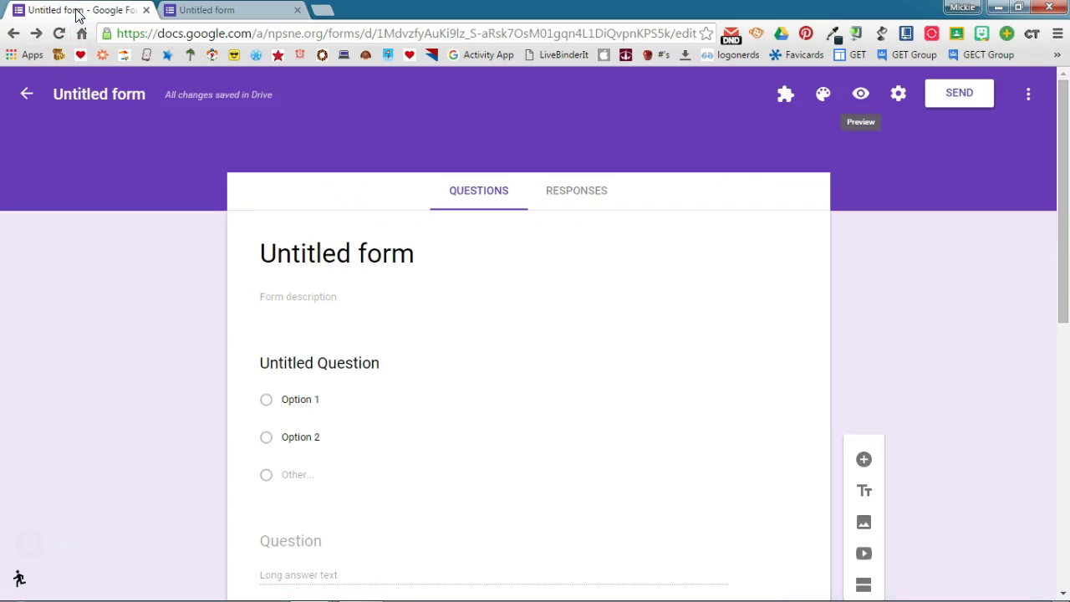